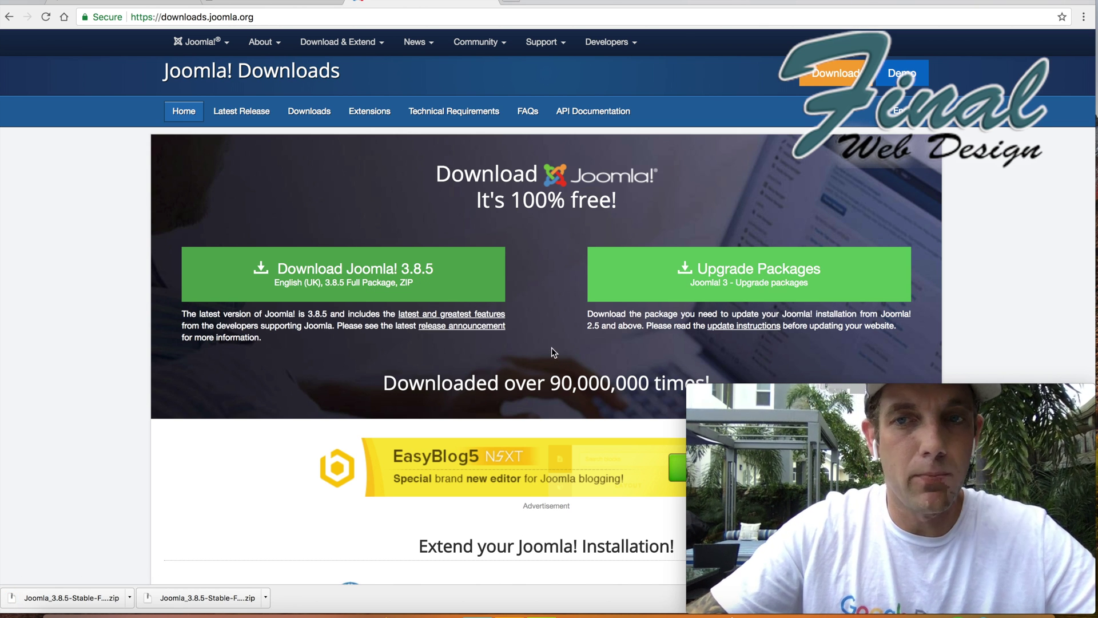
# - Bring up the Downloads folder that now holds the Joomla 3.8.5 zip
pyautogui.moveTo(47, 612)
pyautogui.click(53, 602)
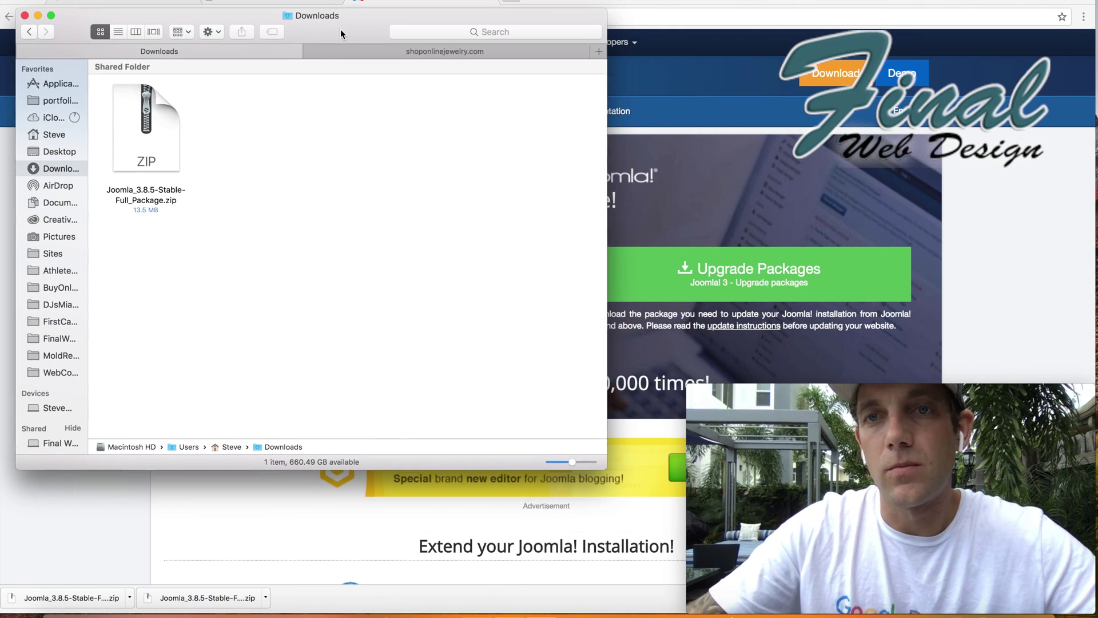
# - Select the Joomla 3.8.5 zip in the Downloads folder for copying
pyautogui.moveTo(803, 2); pyautogui.dragTo(326, 28)
pyautogui.click(406, 54)
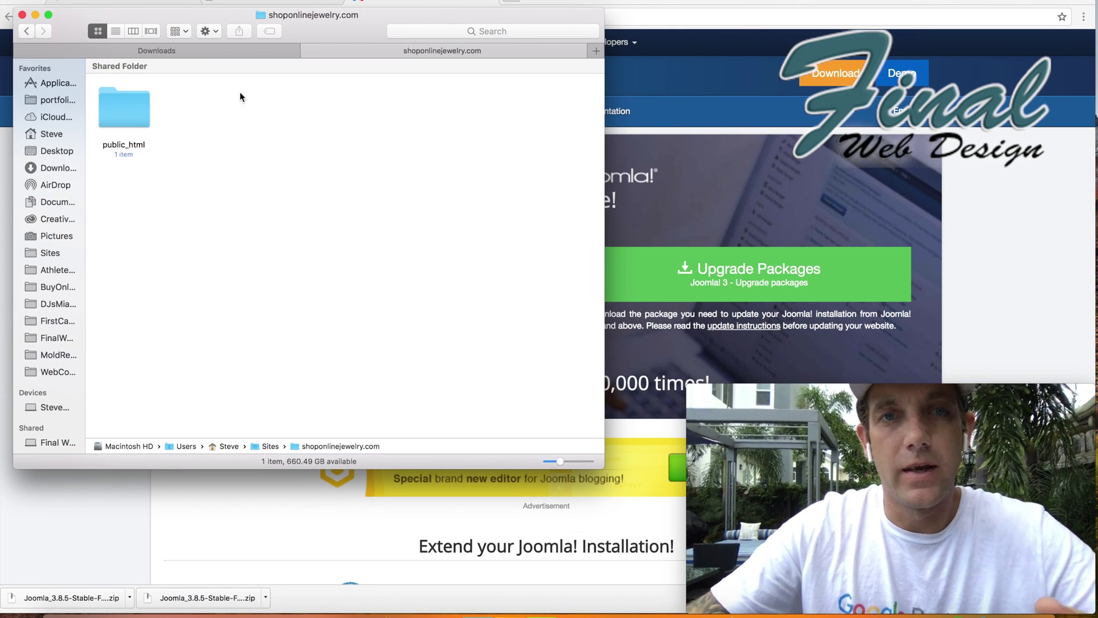
pyautogui.click(154, 54)
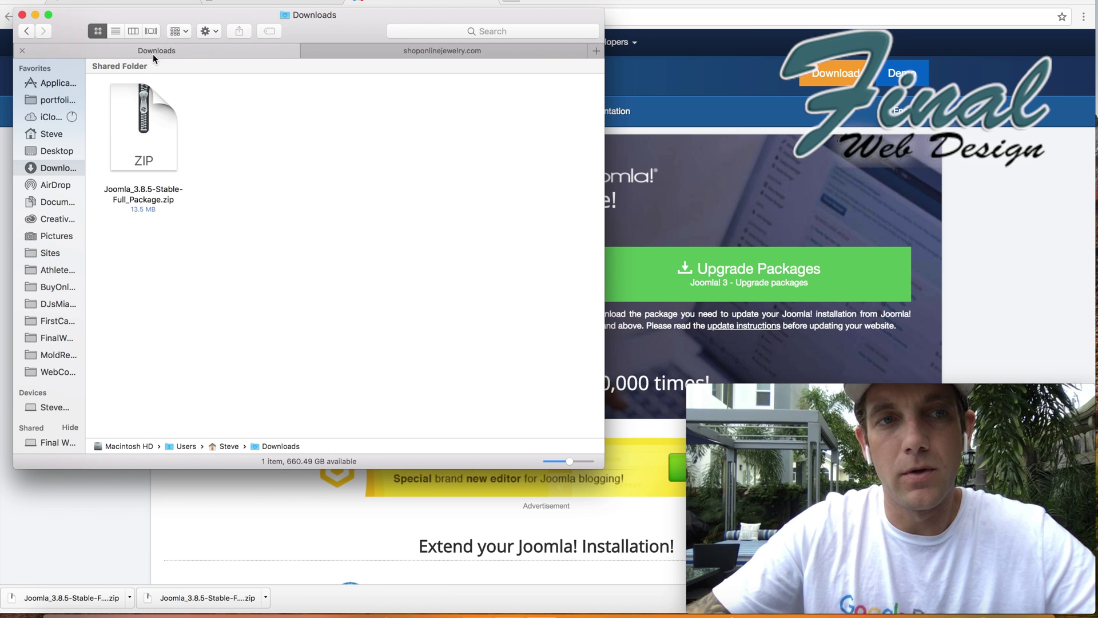
pyautogui.click(151, 153)
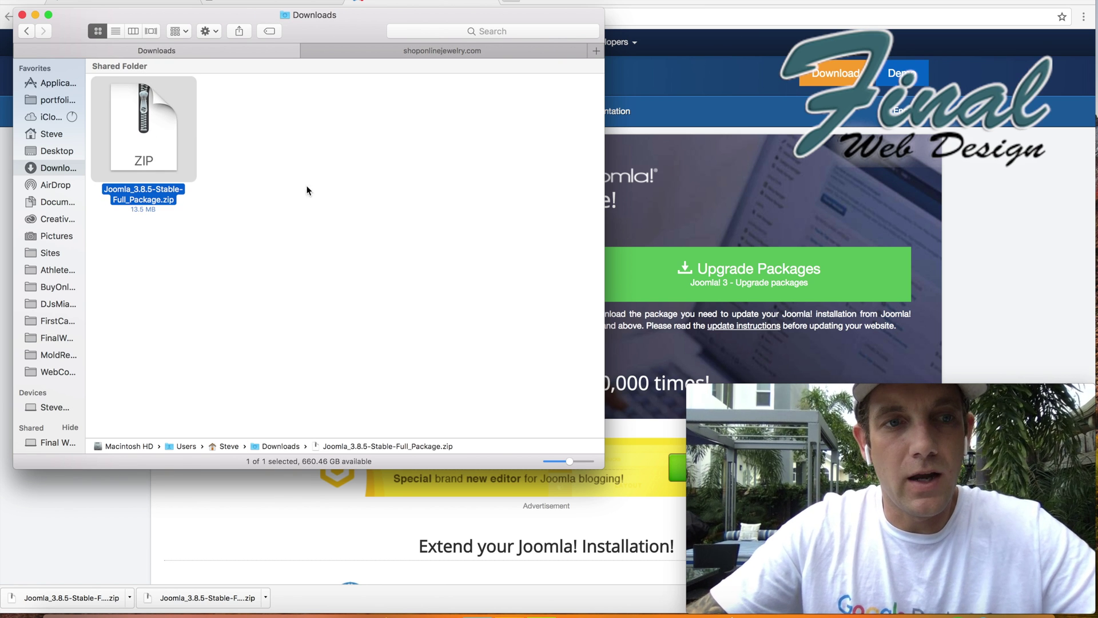
# - Paste the zip into the shoponlinejewelry.com site's public_html folder beside cgi-bin
pyautogui.click(421, 54)
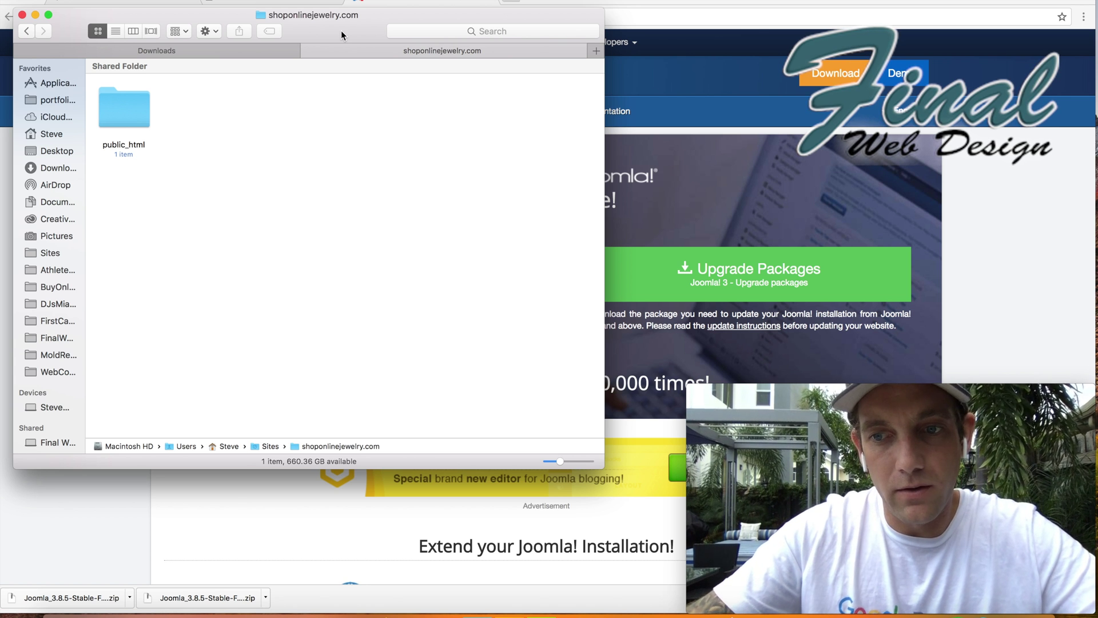
pyautogui.doubleClick(133, 99)
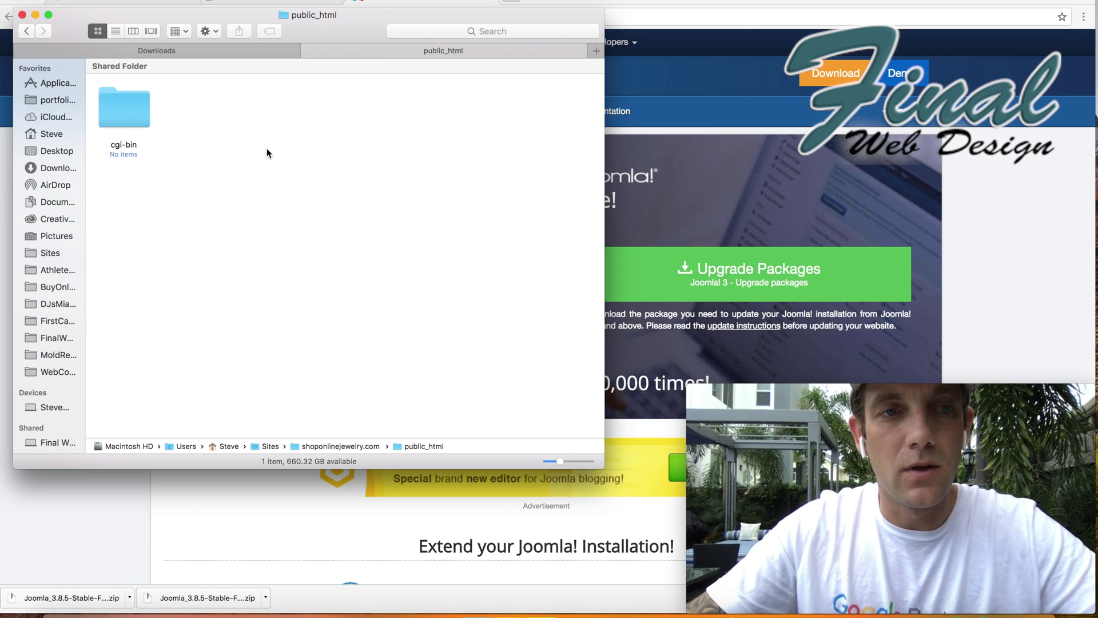
pyautogui.press('super+v')
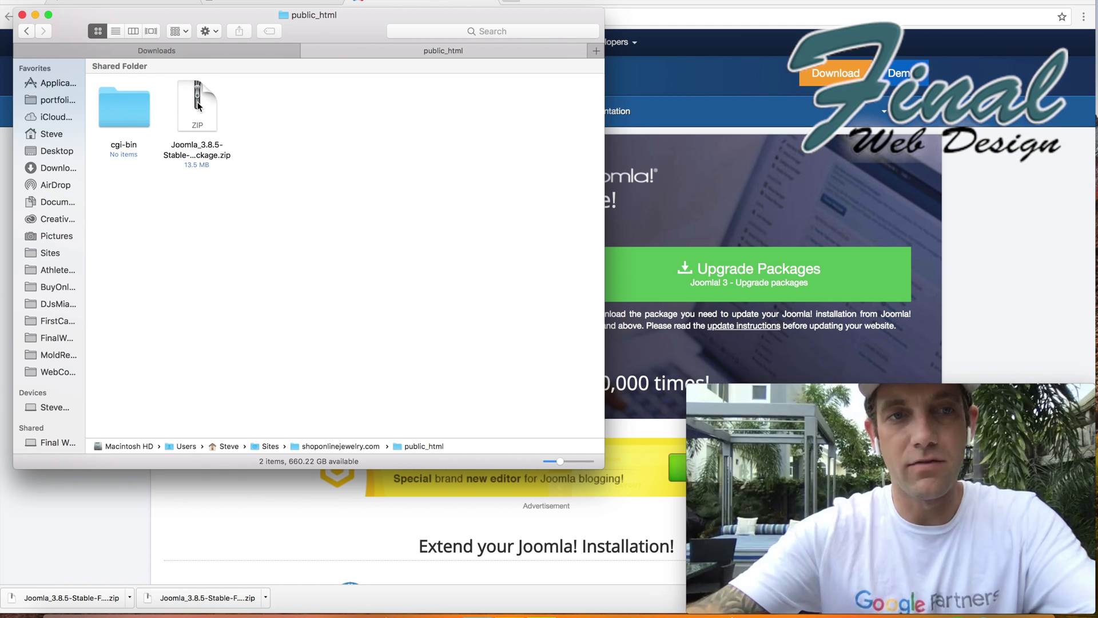
pyautogui.moveTo(741, 606)
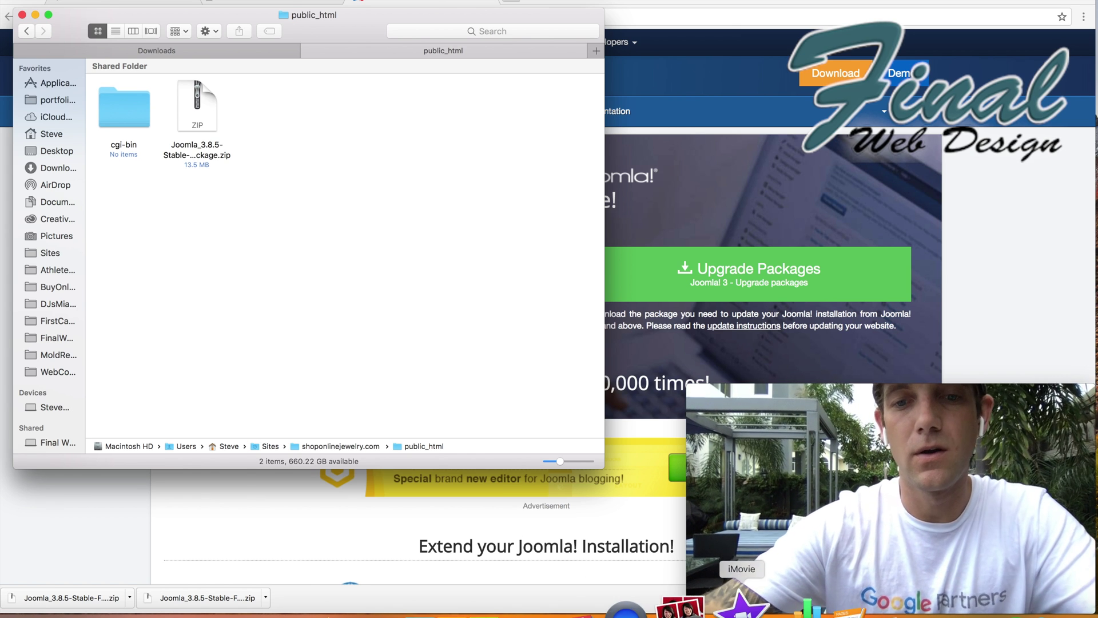
# - Launch Dreamweaver, set it aside and bring Chrome back to the front
pyautogui.click(558, 598)
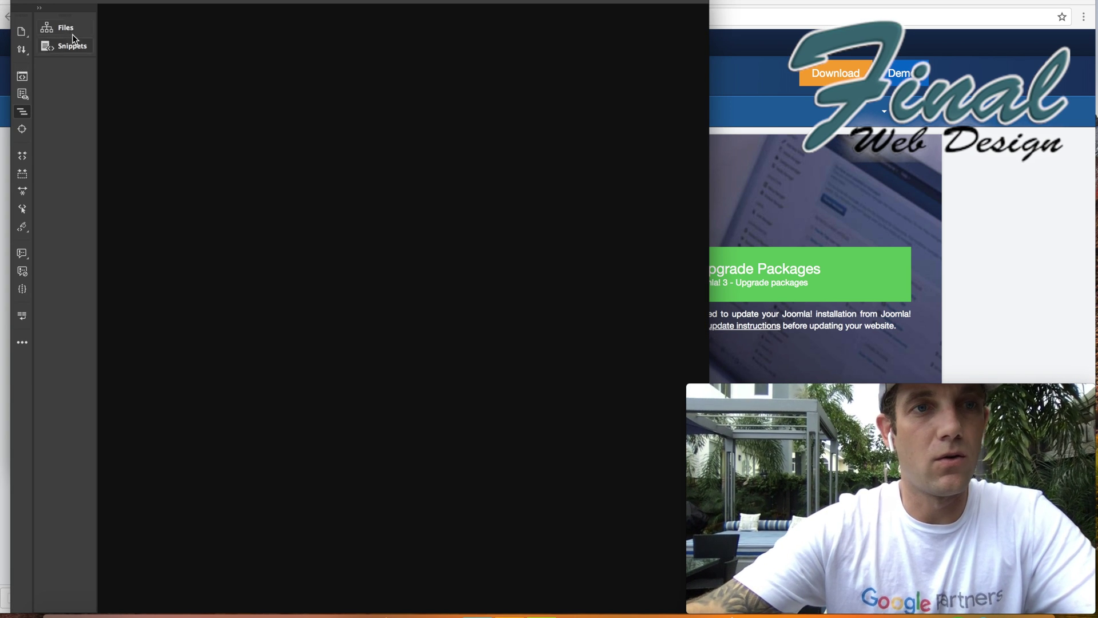
pyautogui.moveTo(73, 5)
pyautogui.mouseDown()
pyautogui.moveTo(542, 4)
pyautogui.moveTo(512, 4)
pyautogui.mouseUp()
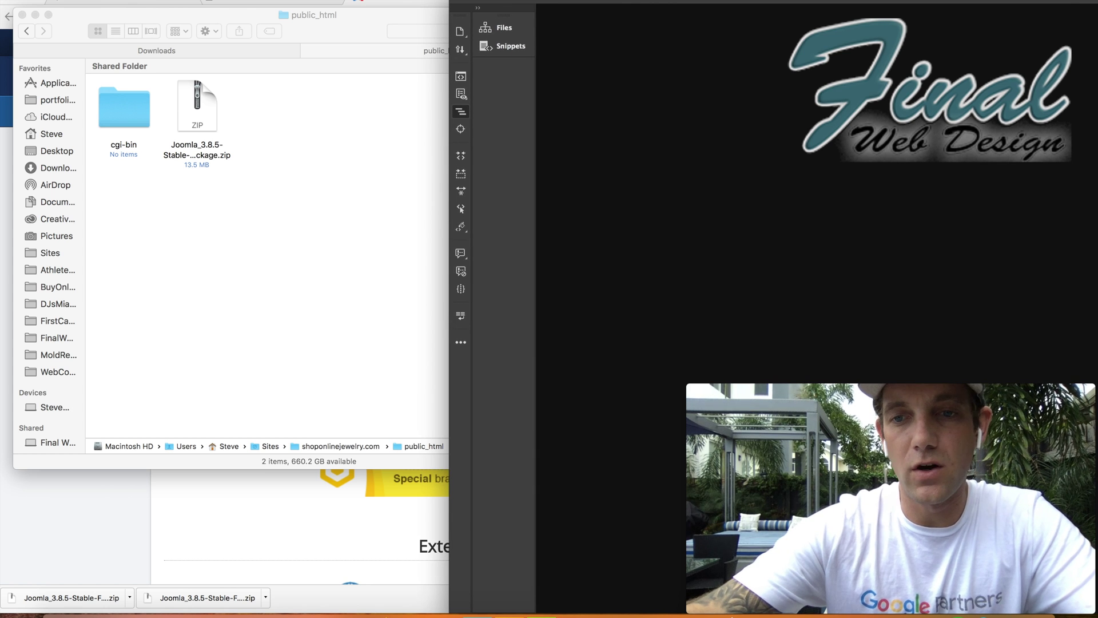
pyautogui.click(282, 576)
# - Reload the live shoponlinejewelry.com page, still listing only .well-known and cgi-bin
pyautogui.click(129, 3)
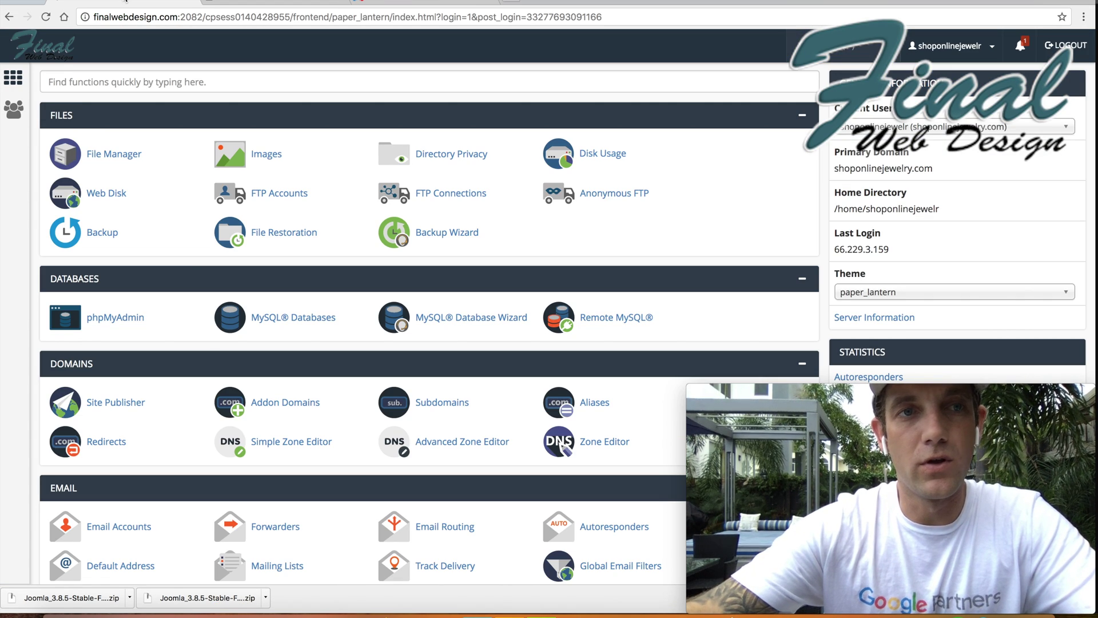
pyautogui.click(244, 1)
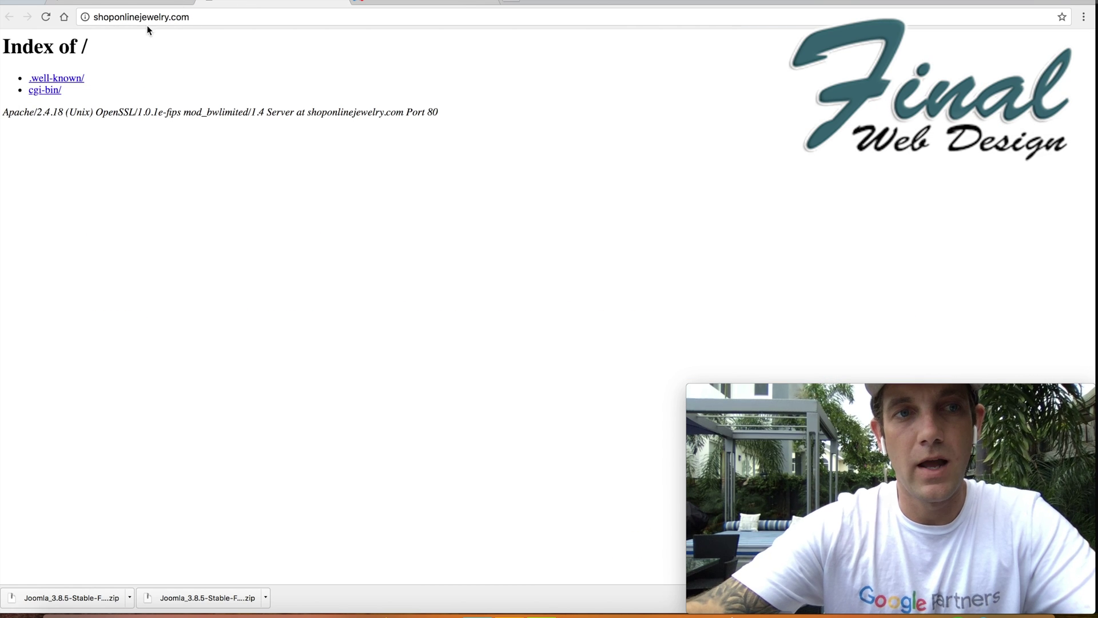
pyautogui.click(224, 20)
pyautogui.press('Escape')
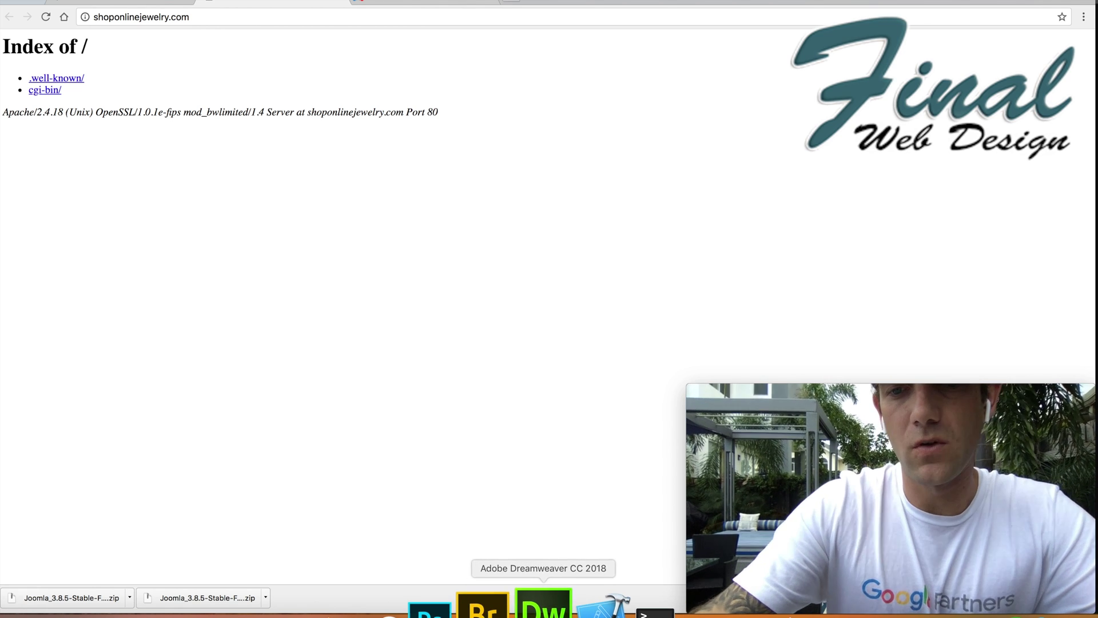
# - Show the ShopOnlineJewelry.com site in Dreamweaver's Files panel and view the remote server files
pyautogui.click(544, 605)
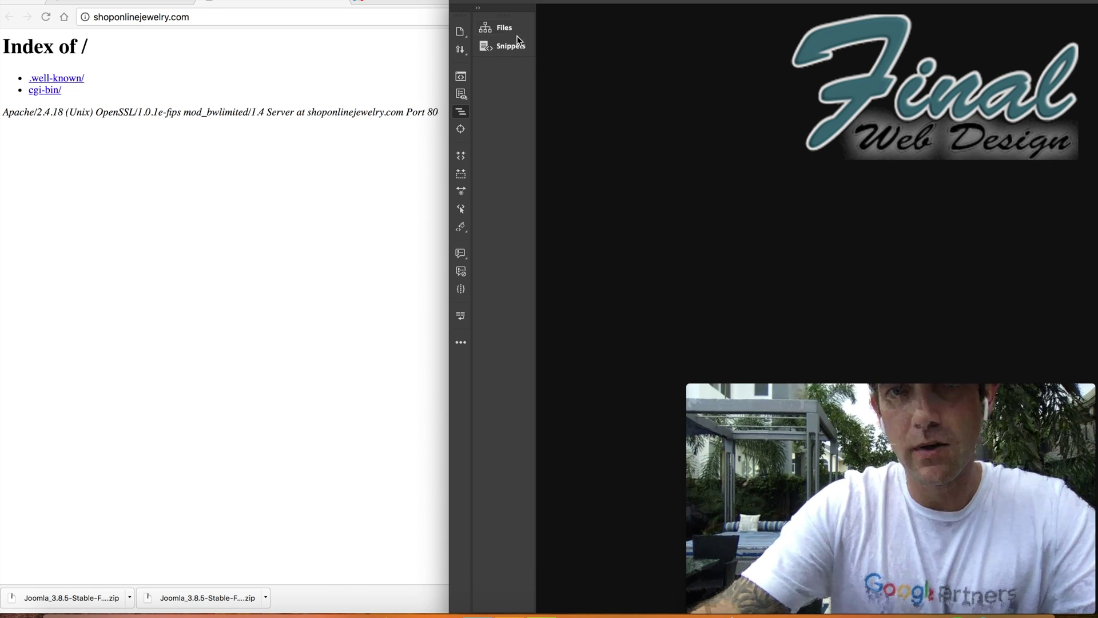
pyautogui.click(505, 28)
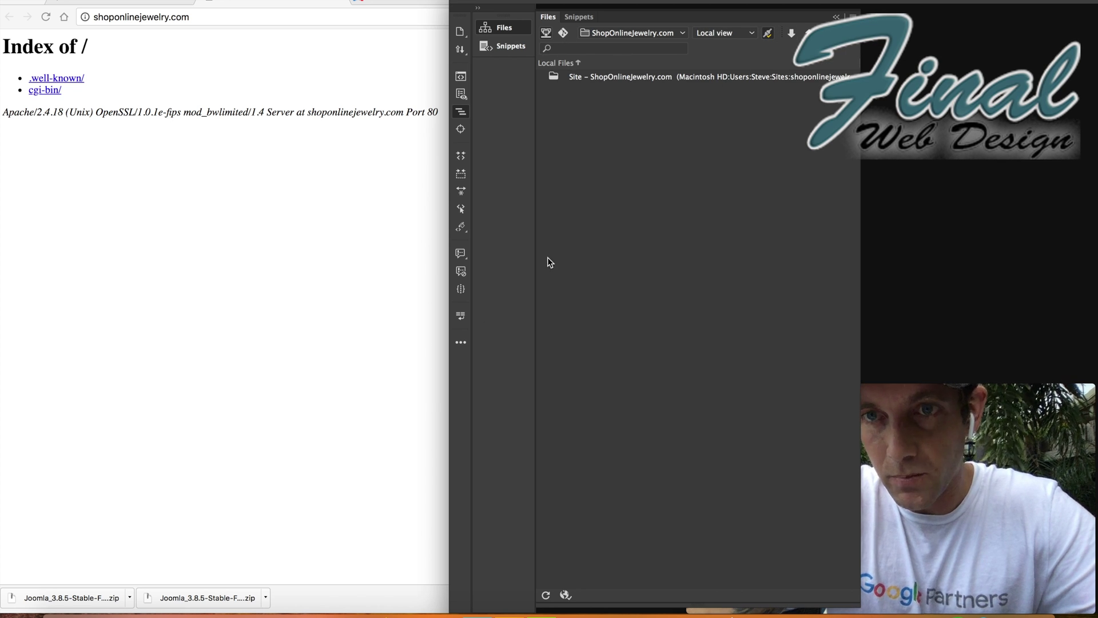
pyautogui.click(718, 33)
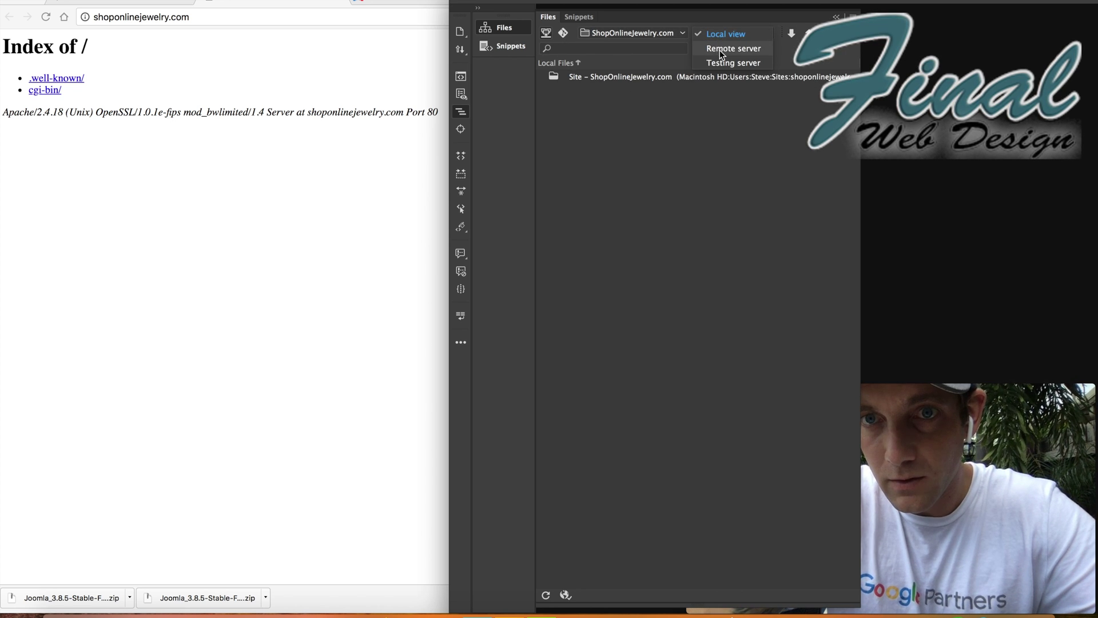
pyautogui.click(726, 36)
pyautogui.click(729, 49)
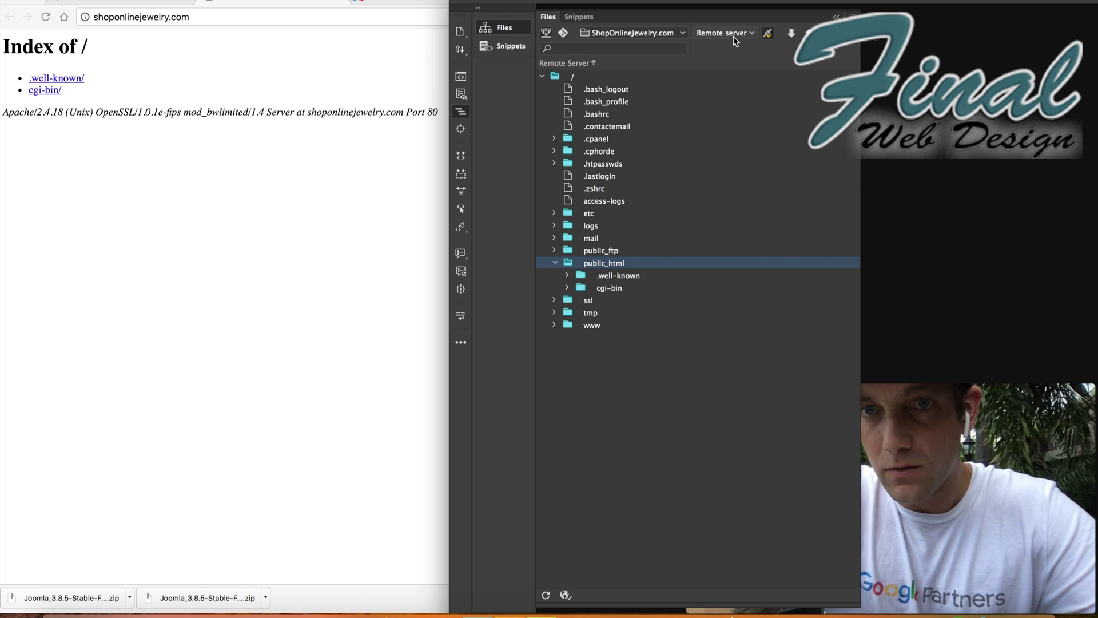
# - Try locating public_html and synchronizing with the remote server, cancelling both
pyautogui.rightClick(600, 266)
pyautogui.click(662, 466)
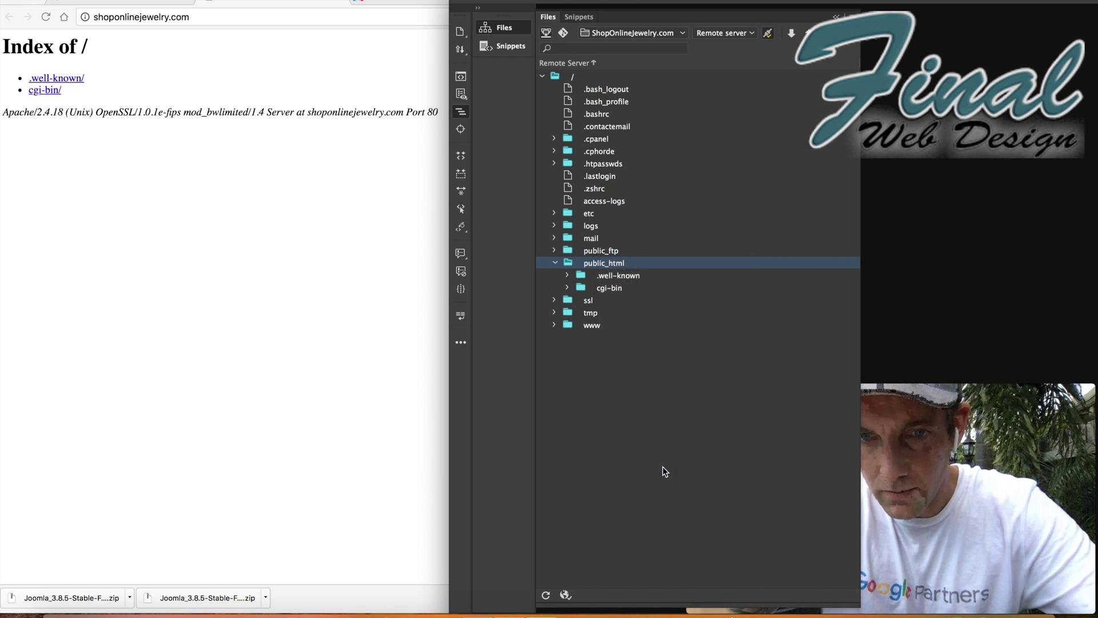
pyautogui.click(641, 330)
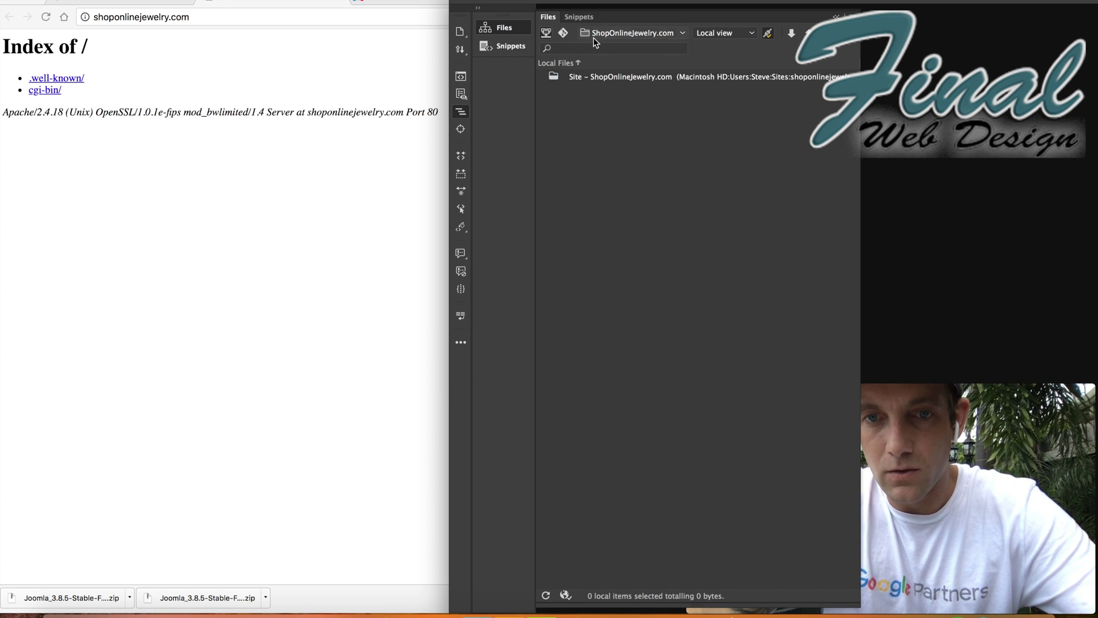
pyautogui.click(824, 33)
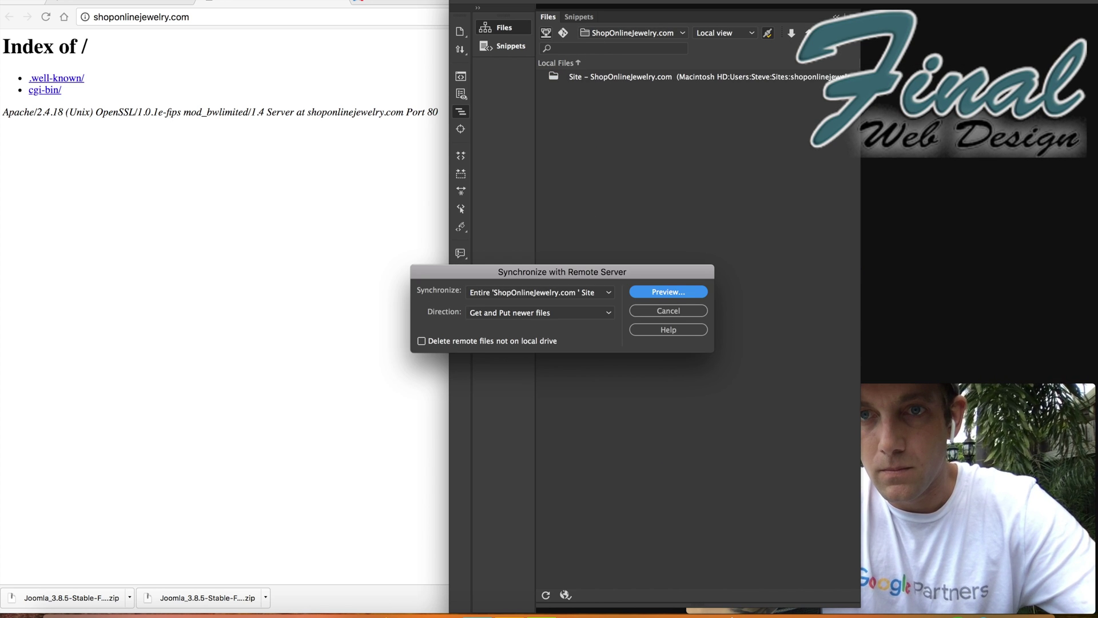
pyautogui.click(678, 309)
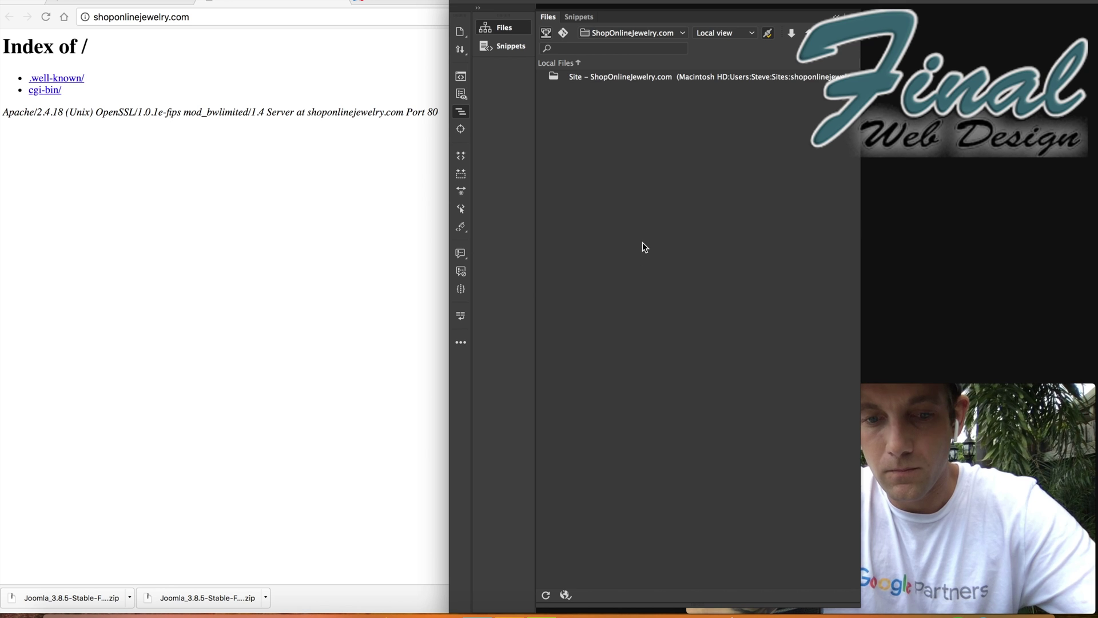
# - Put the Joomla_3.8.5-Stable-Full_Package.zip from local public_html to the remote server
pyautogui.click(546, 595)
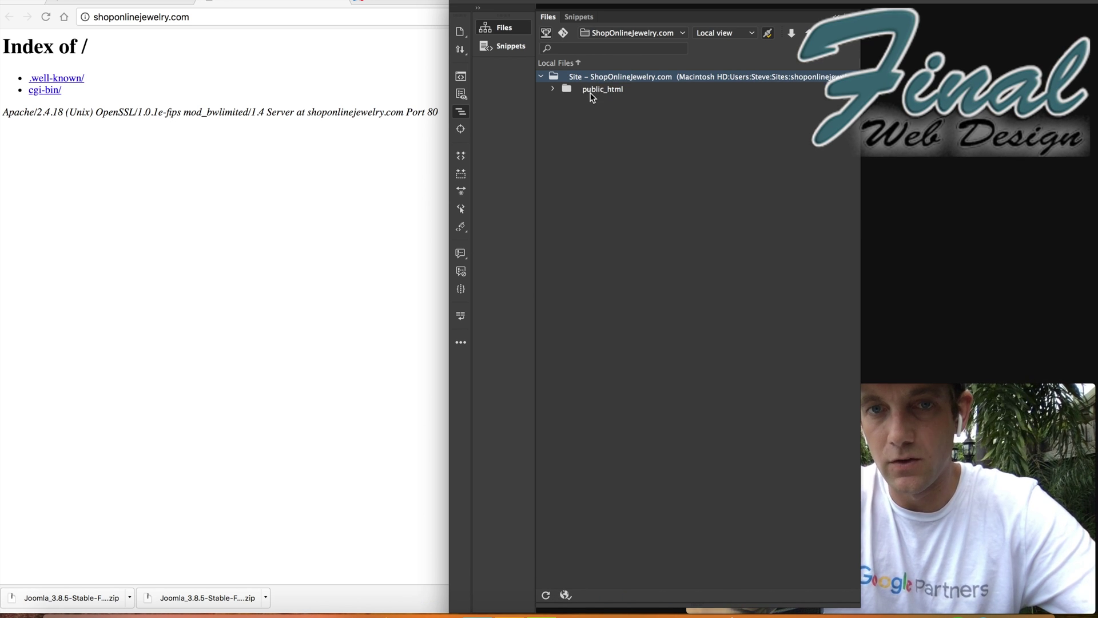
pyautogui.click(554, 89)
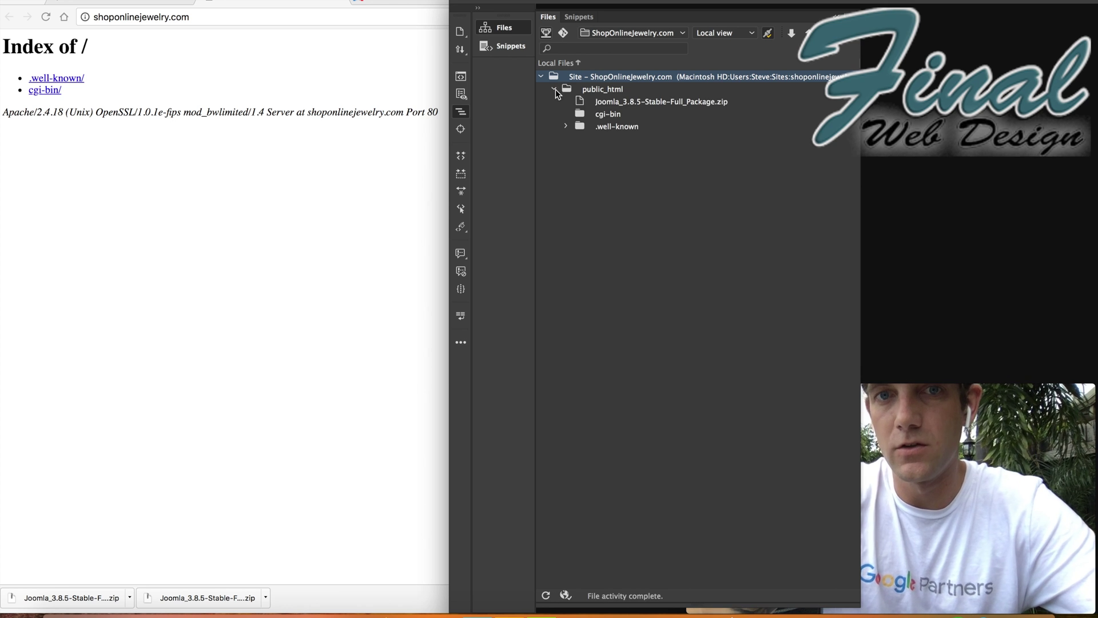
pyautogui.click(600, 103)
pyautogui.rightClick(602, 102)
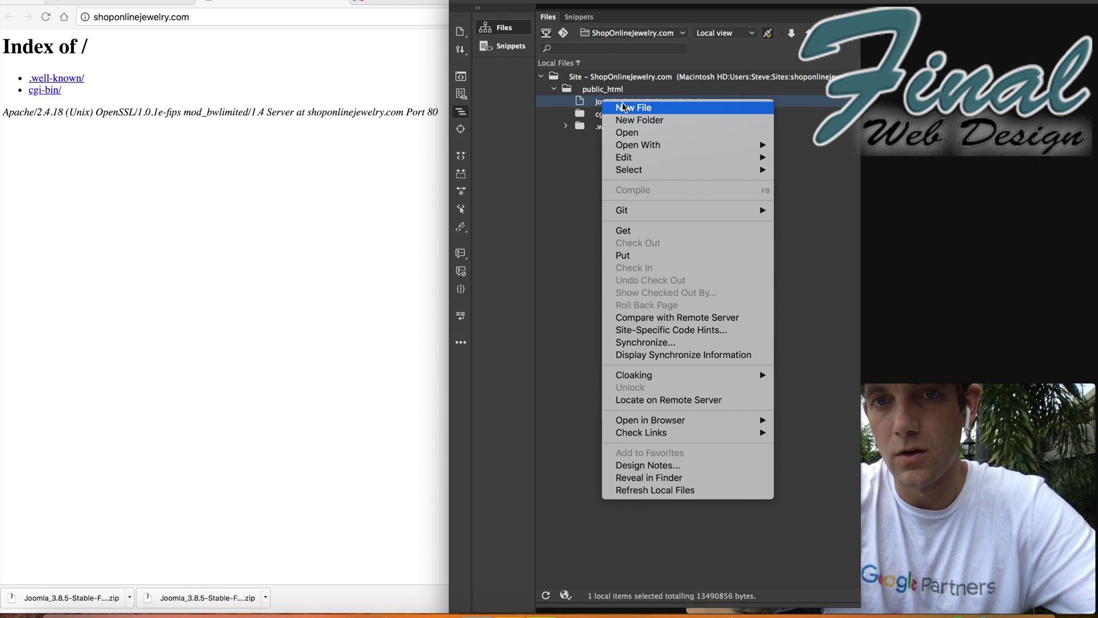
pyautogui.click(634, 255)
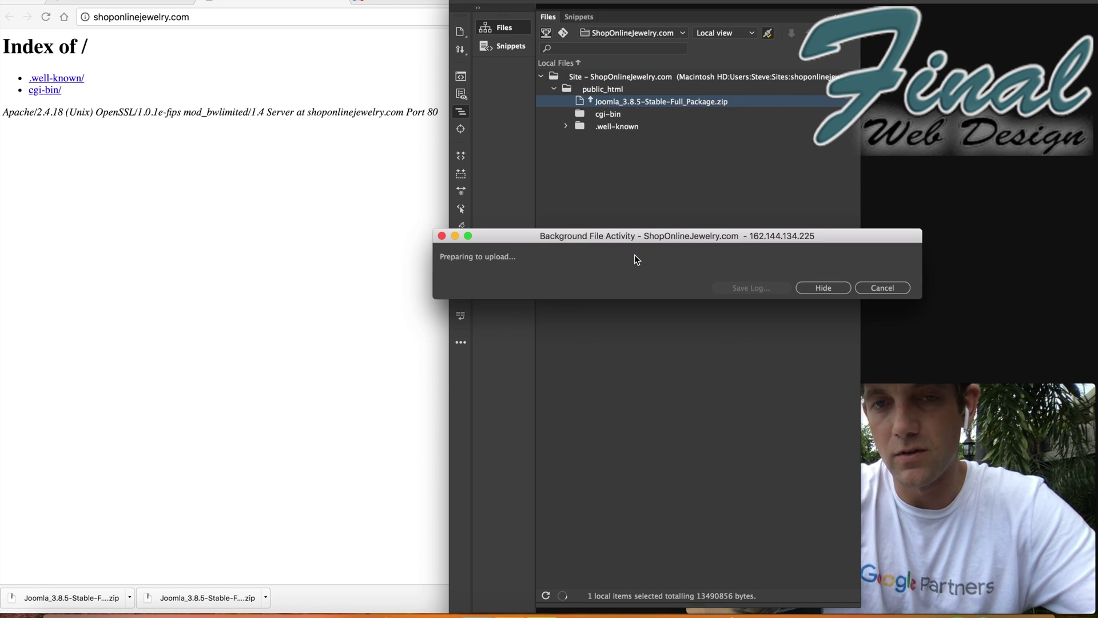
# - Watch the 13,490,856-byte upload run through to completion
pyautogui.click(936, 329)
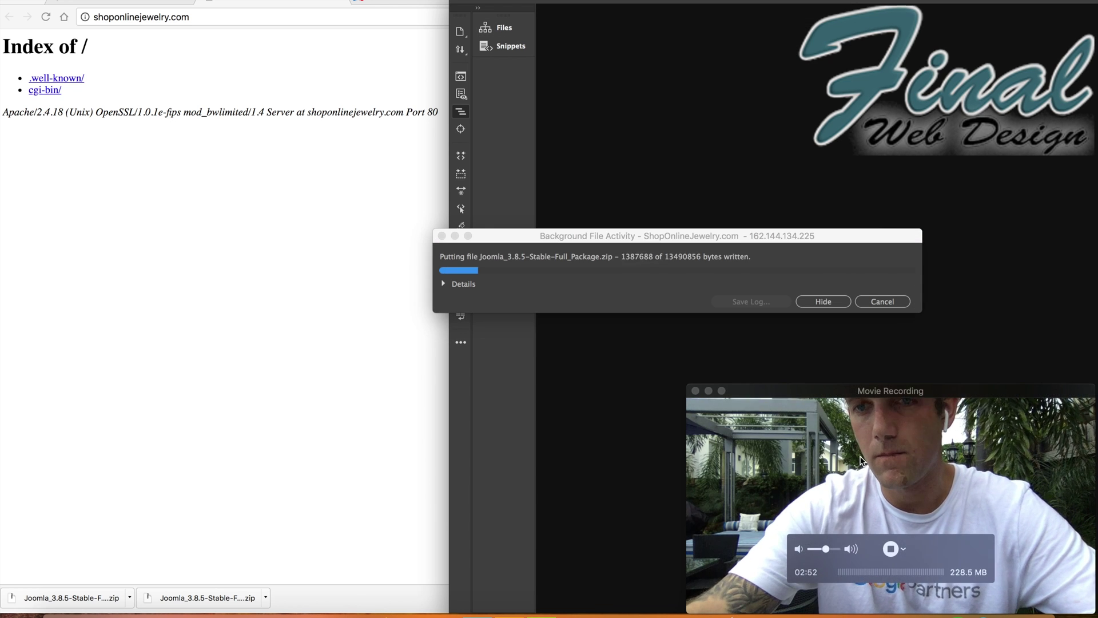
pyautogui.click(233, 1)
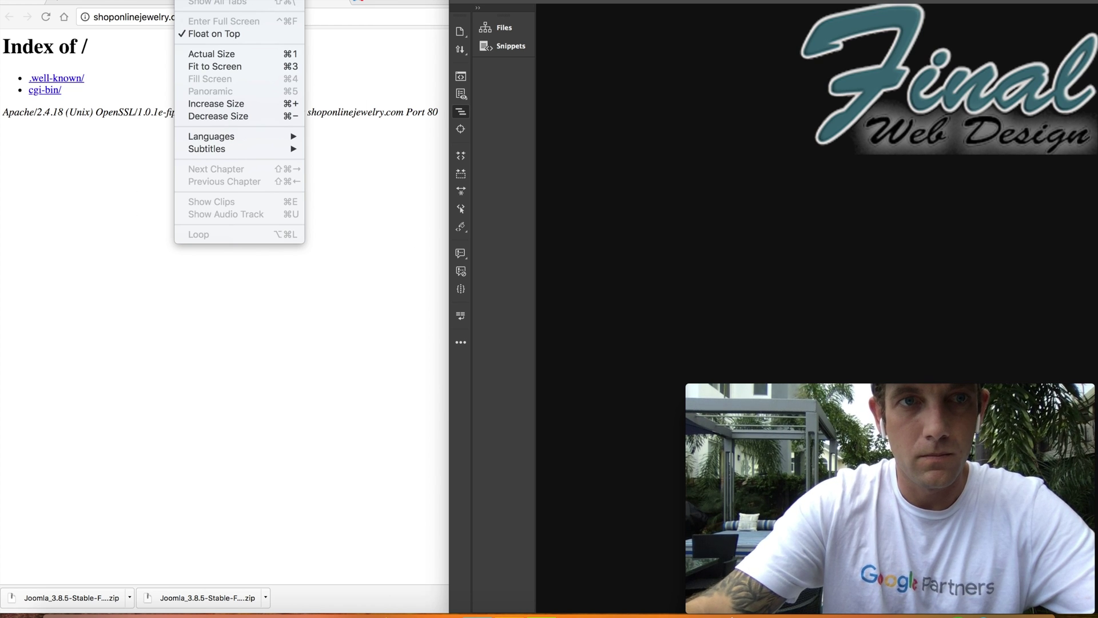
pyautogui.click(490, 437)
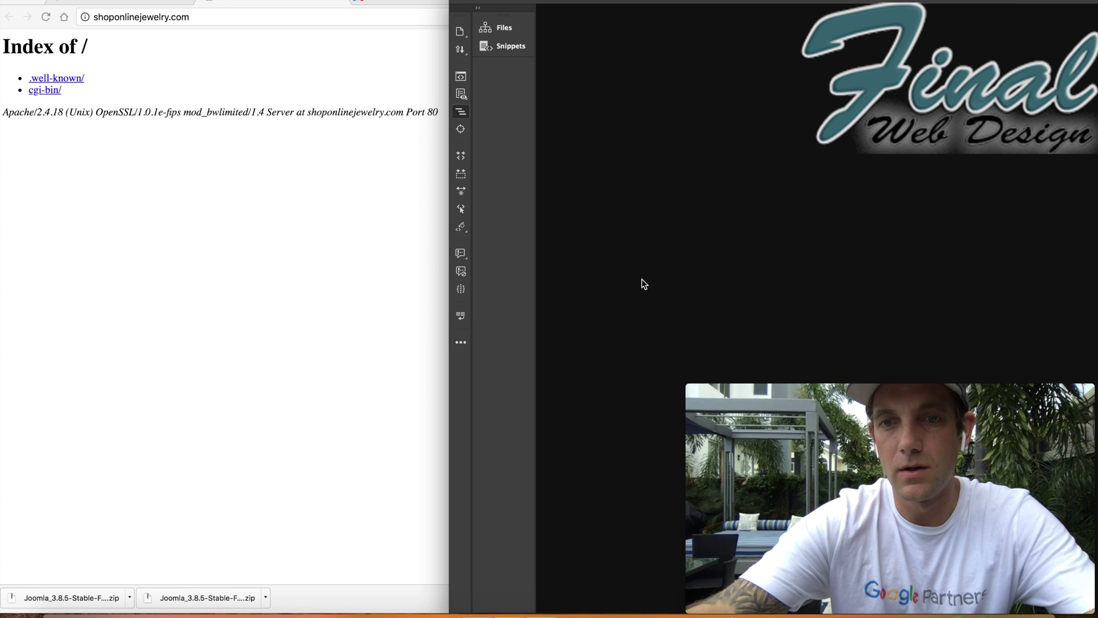
# - Reload the live listing to see the Joomla zip, then move to the cPanel dashboard
pyautogui.click(234, 60)
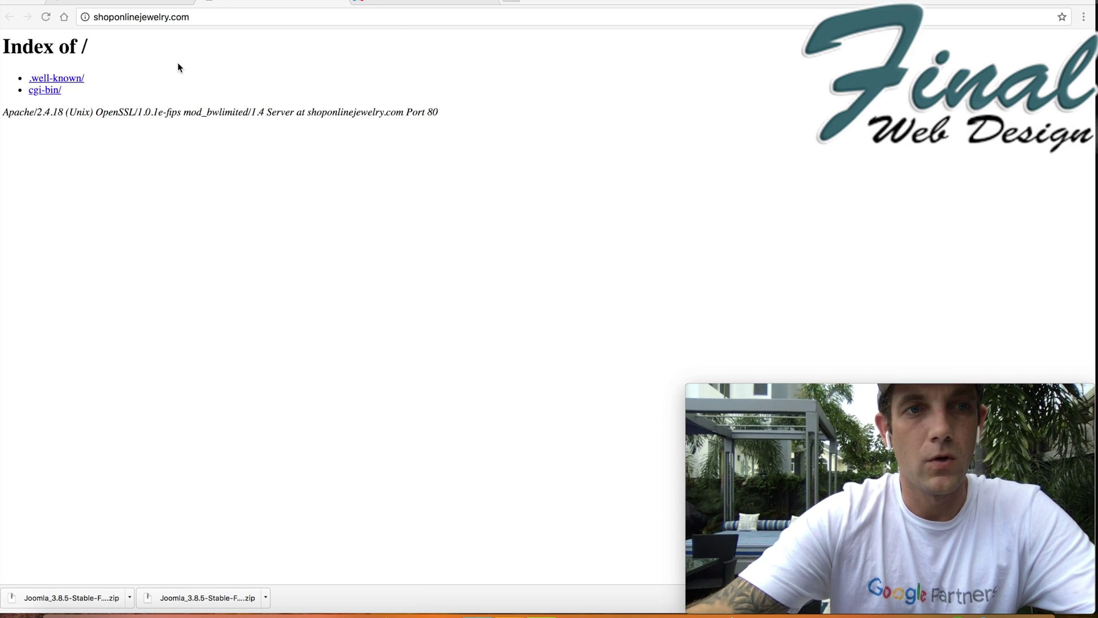
pyautogui.press('super+r')
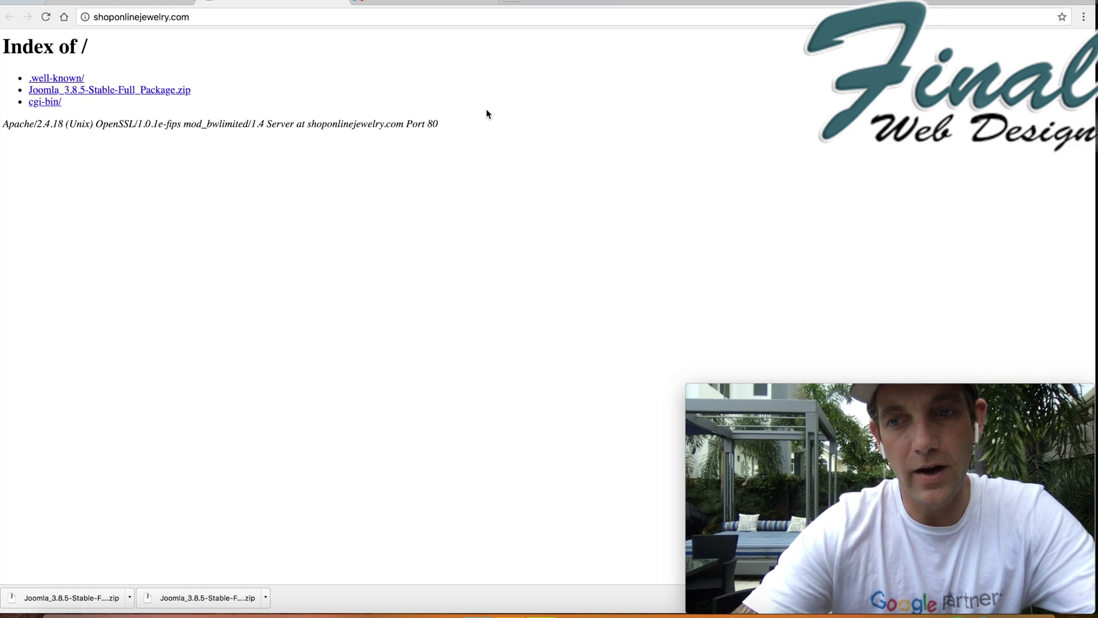
pyautogui.click(86, 2)
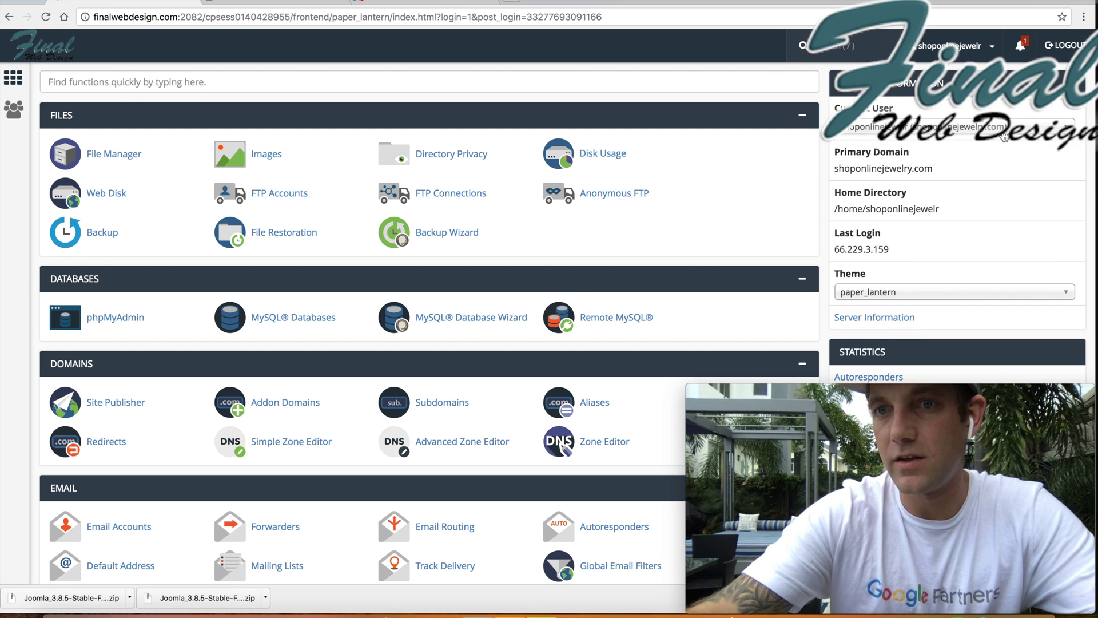
# - In cPanel File Manager, go into public_html and select the Joomla zip
pyautogui.click(116, 155)
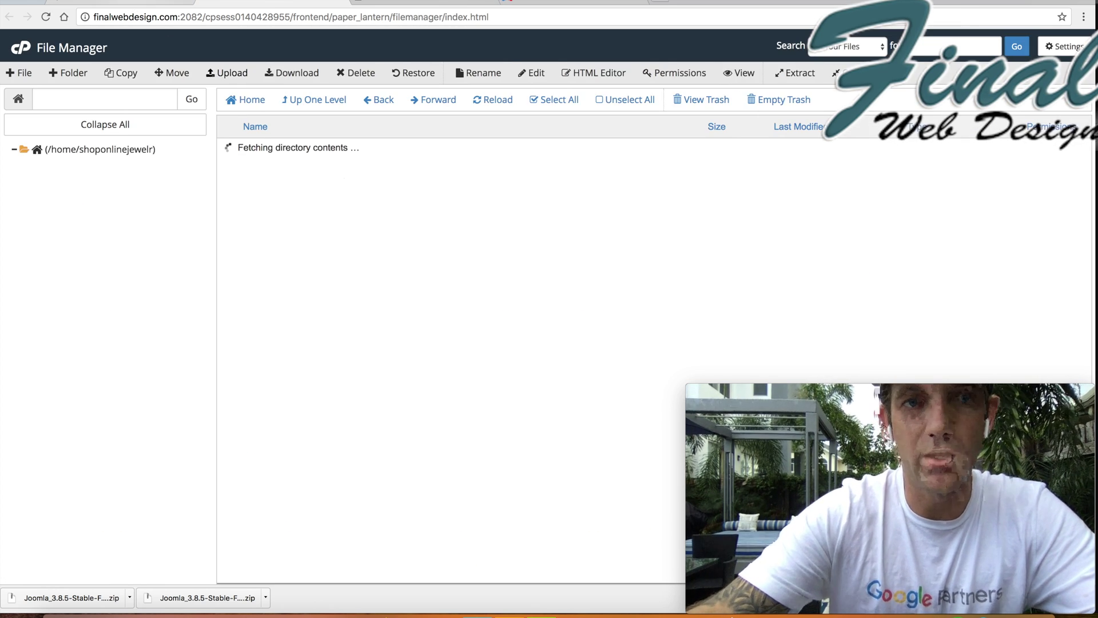
pyautogui.click(57, 222)
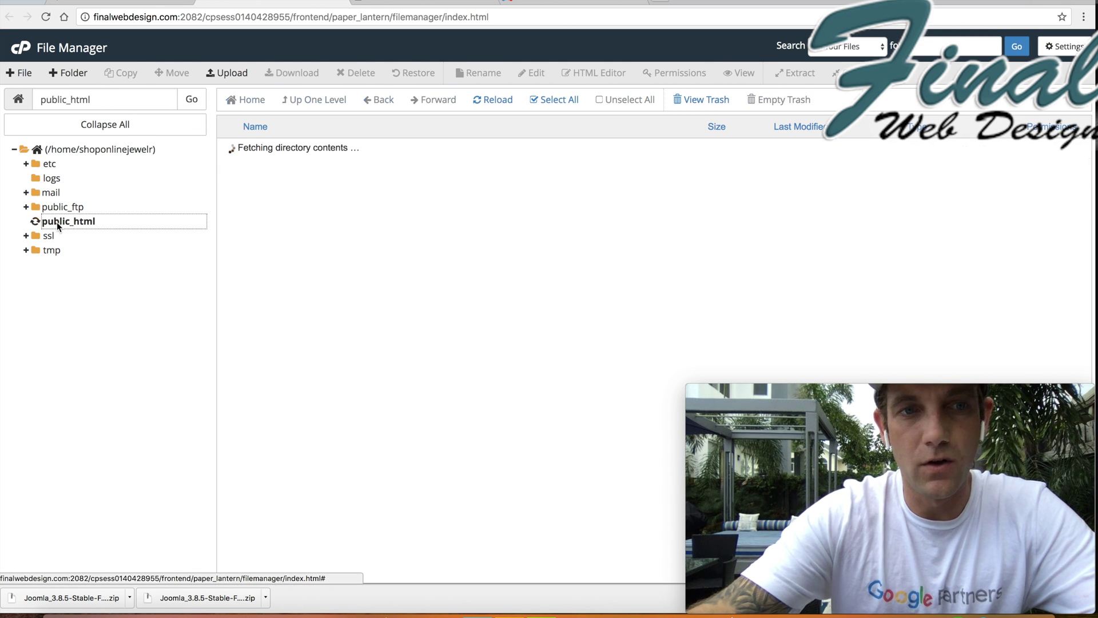
pyautogui.click(257, 169)
pyautogui.click(255, 170)
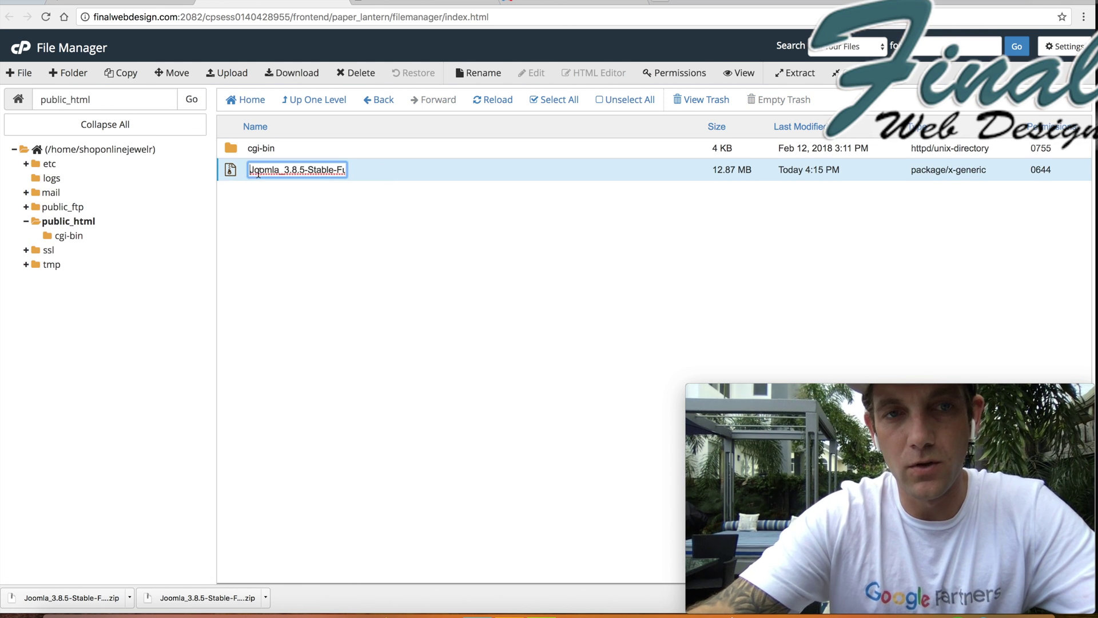
# - Start extracting the Joomla zip with public_html as the destination
pyautogui.rightClick(228, 170)
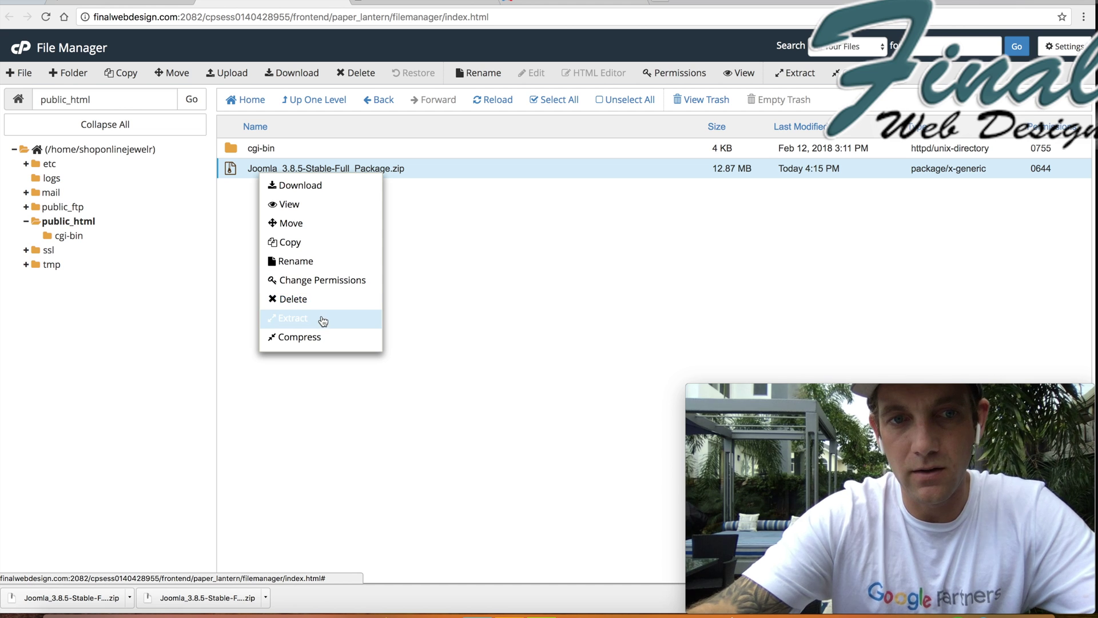
pyautogui.click(302, 319)
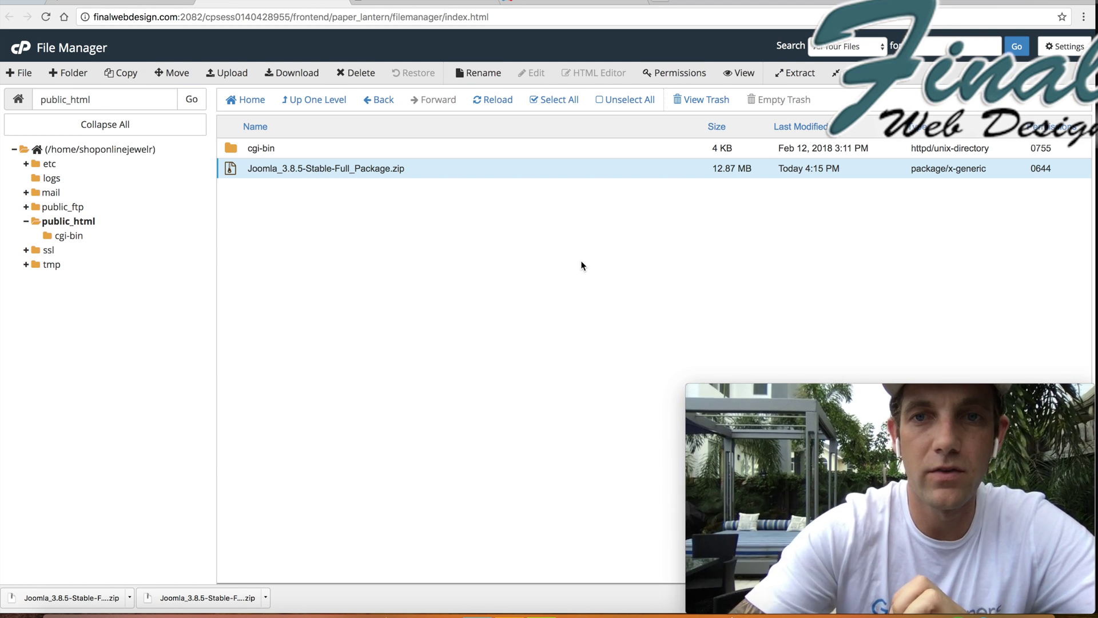
pyautogui.rightClick(315, 169)
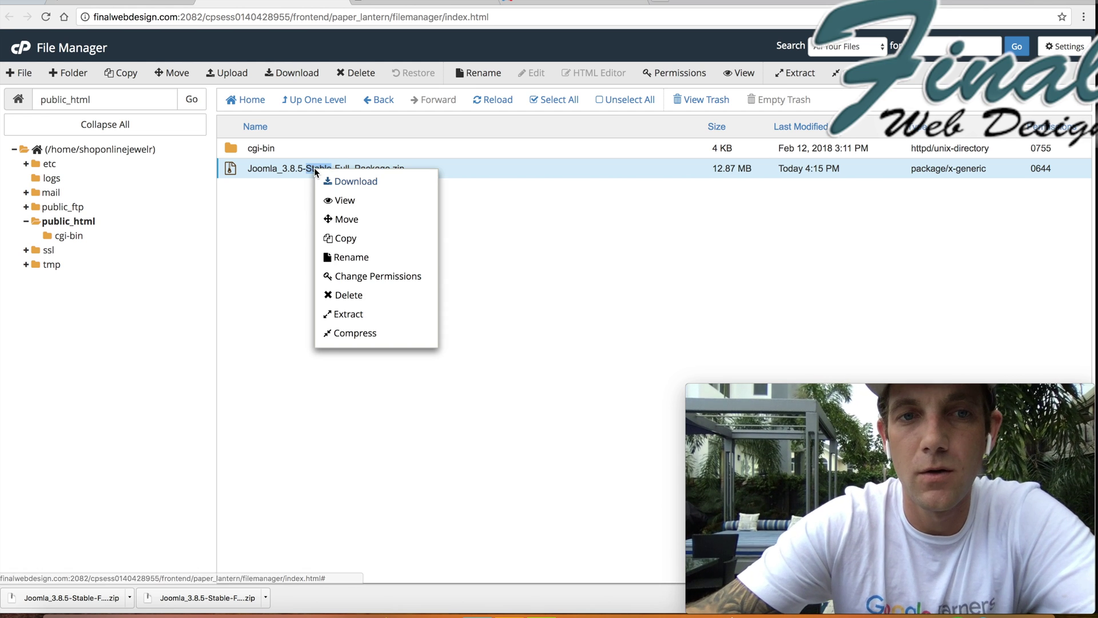
pyautogui.click(357, 315)
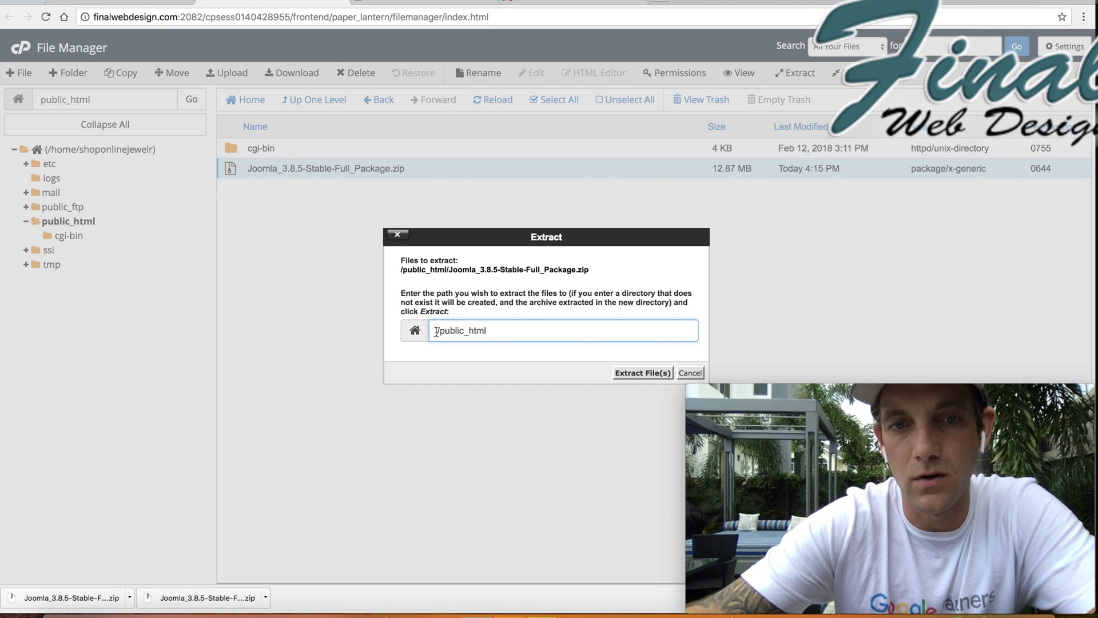
pyautogui.click(628, 377)
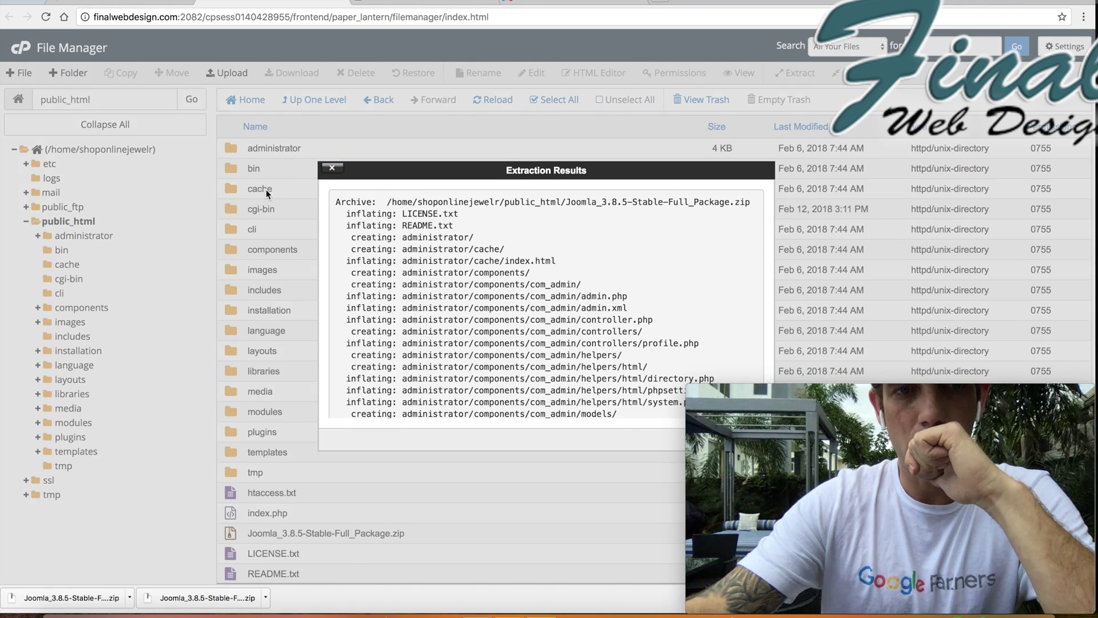
pyautogui.scroll(-1, 412, 238)
pyautogui.scroll(-3, 412, 237)
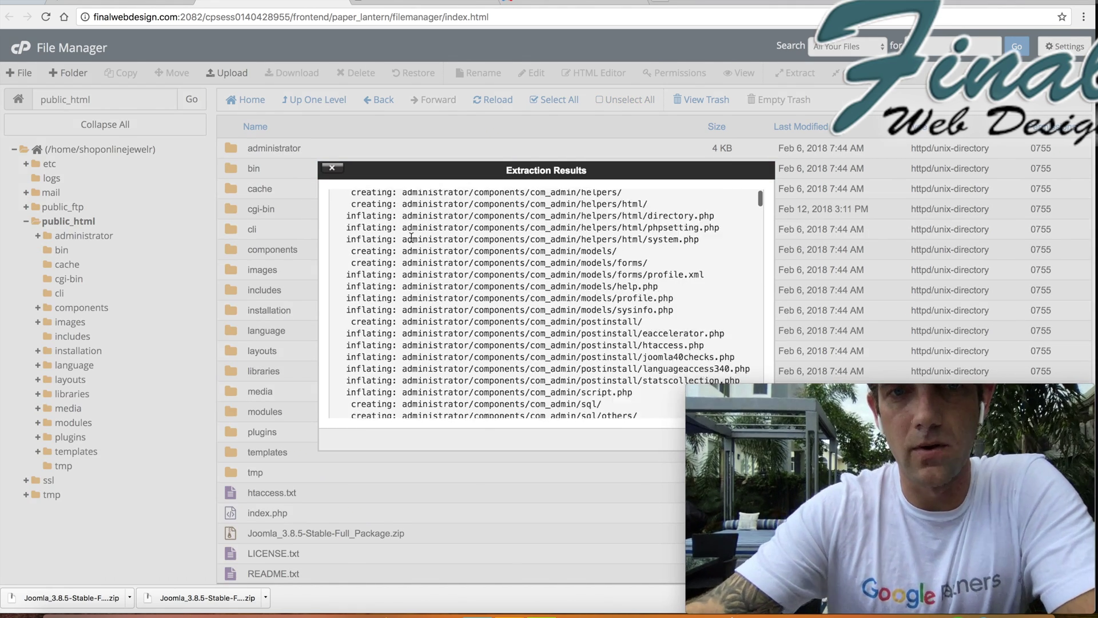
pyautogui.scroll(-5, 412, 238)
pyautogui.scroll(-5, 429, 244)
pyautogui.scroll(-5, 463, 257)
pyautogui.scroll(-5, 499, 275)
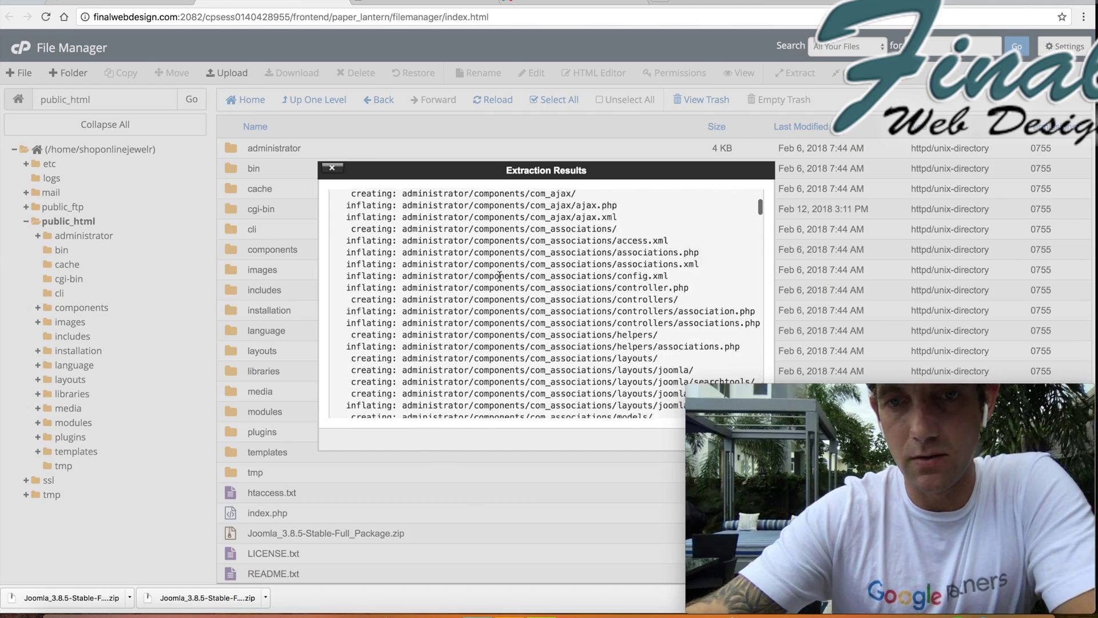
pyautogui.scroll(-5, 499, 275)
pyautogui.scroll(-5, 557, 266)
pyautogui.scroll(-5, 643, 253)
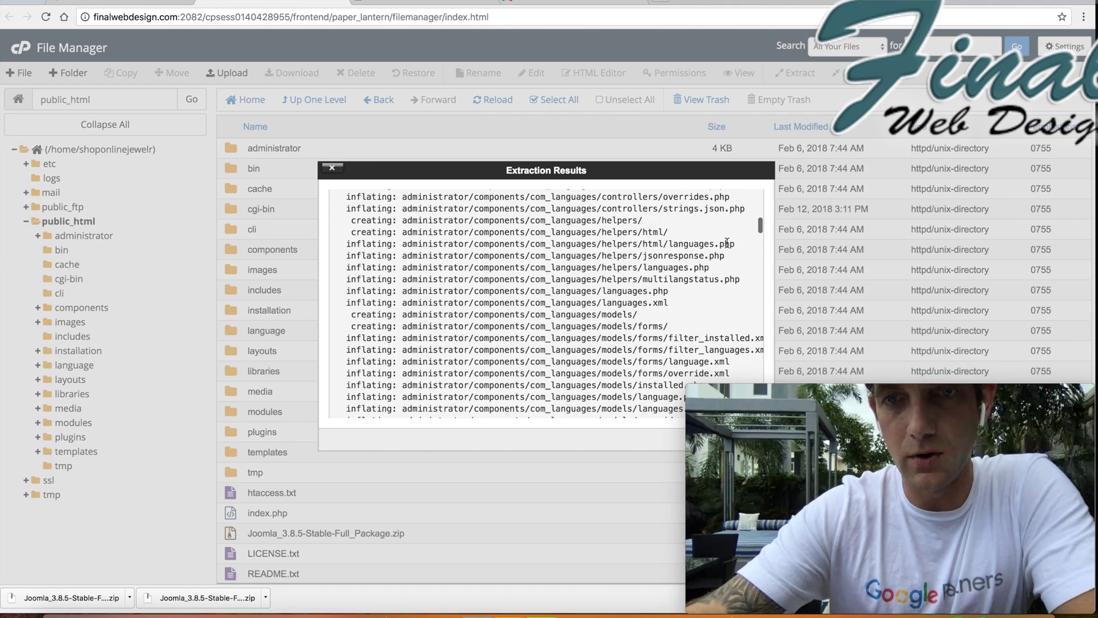
pyautogui.scroll(-5, 763, 223)
pyautogui.scroll(-5, 761, 226)
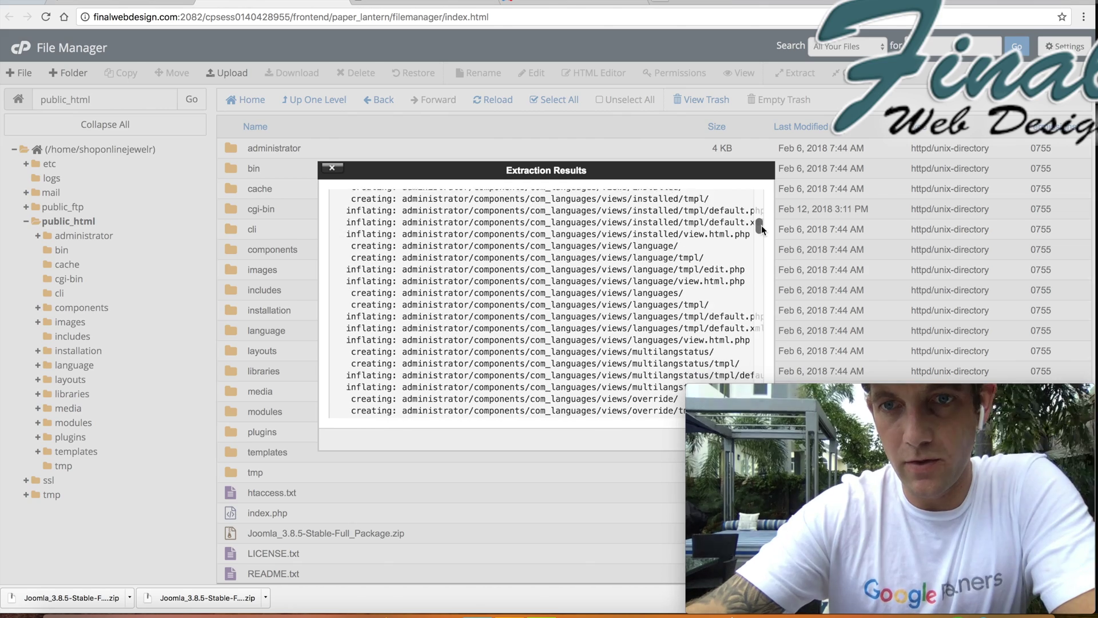
pyautogui.moveTo(761, 226); pyautogui.dragTo(752, 356)
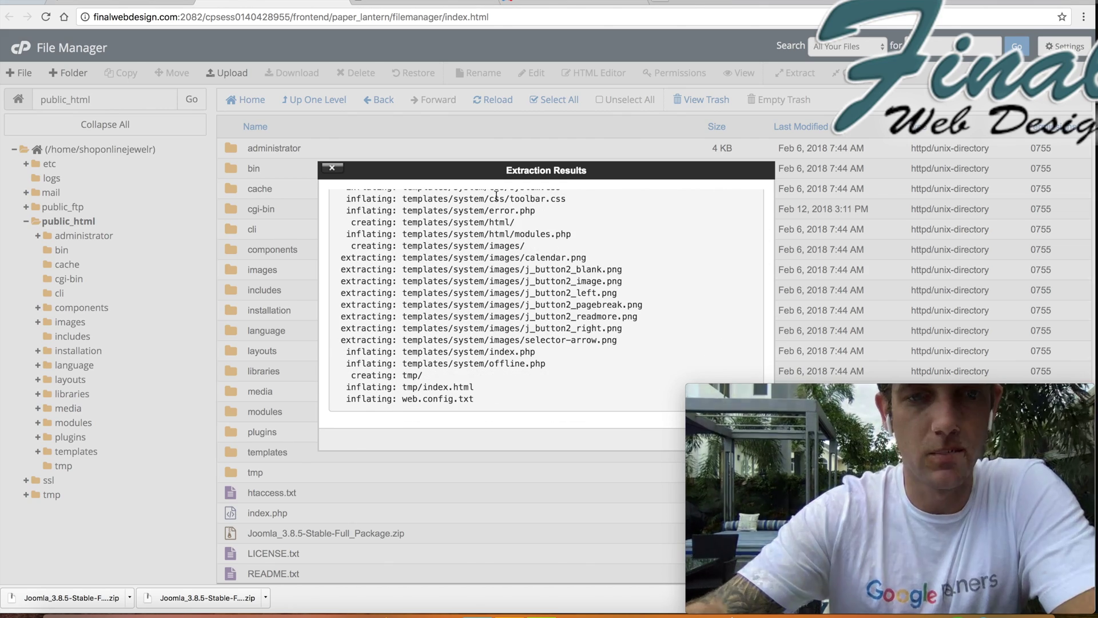
# - Dismiss the Extraction Results log and return to the site's browser page
pyautogui.click(331, 168)
pyautogui.scroll(-1, 268, 202)
pyautogui.scroll(2, 269, 202)
pyautogui.click(411, 0)
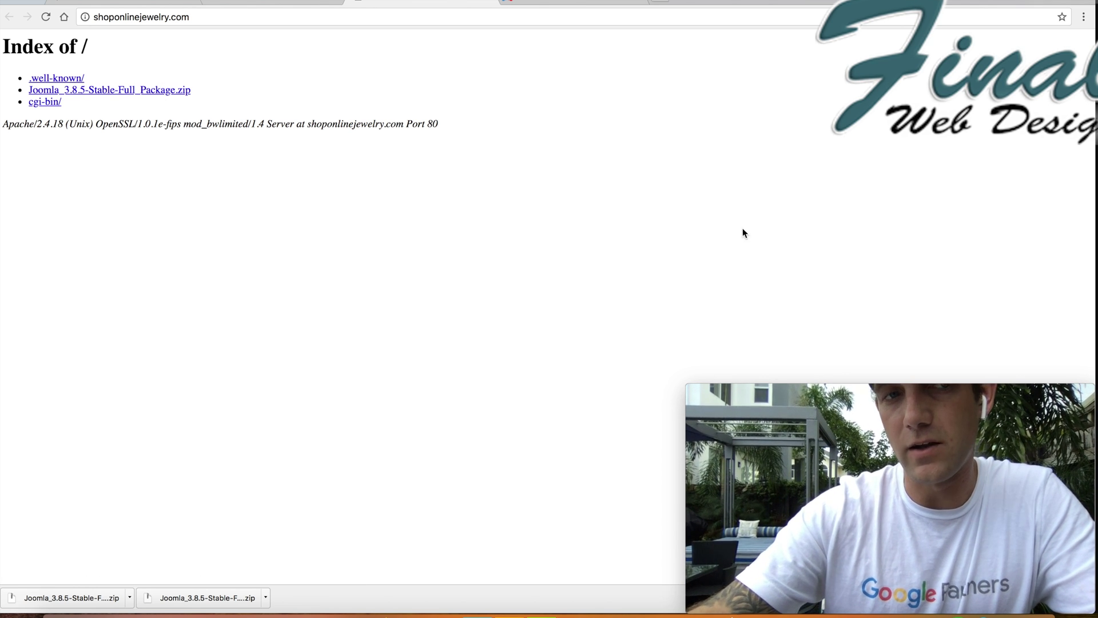
# - Load shoponlinejewelry.com/installation/index.php to start the Joomla installer
pyautogui.press('super+r')
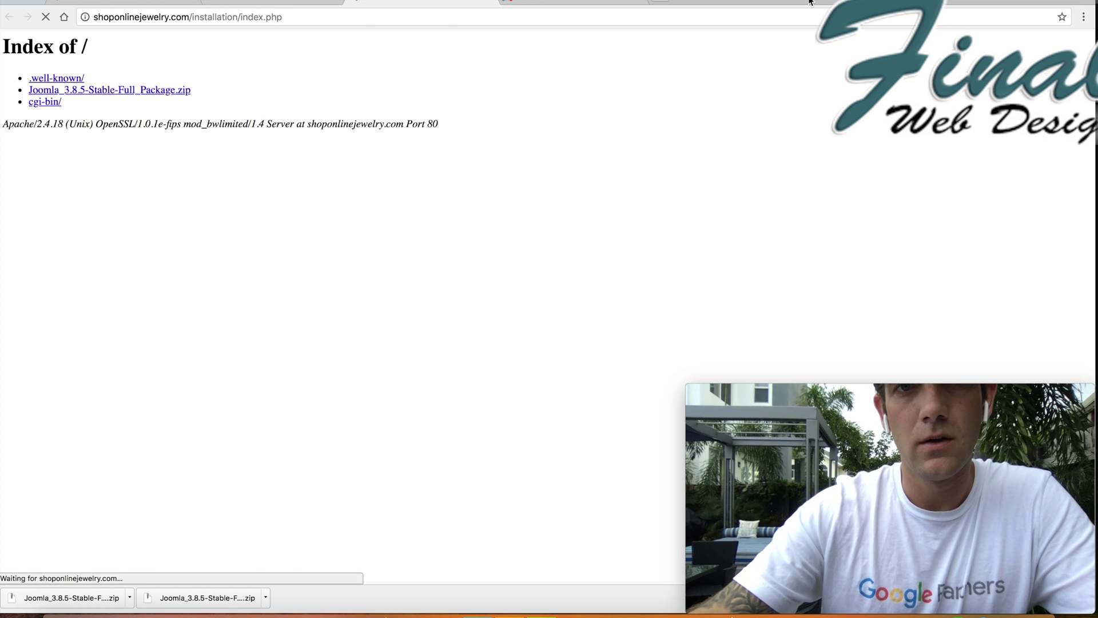